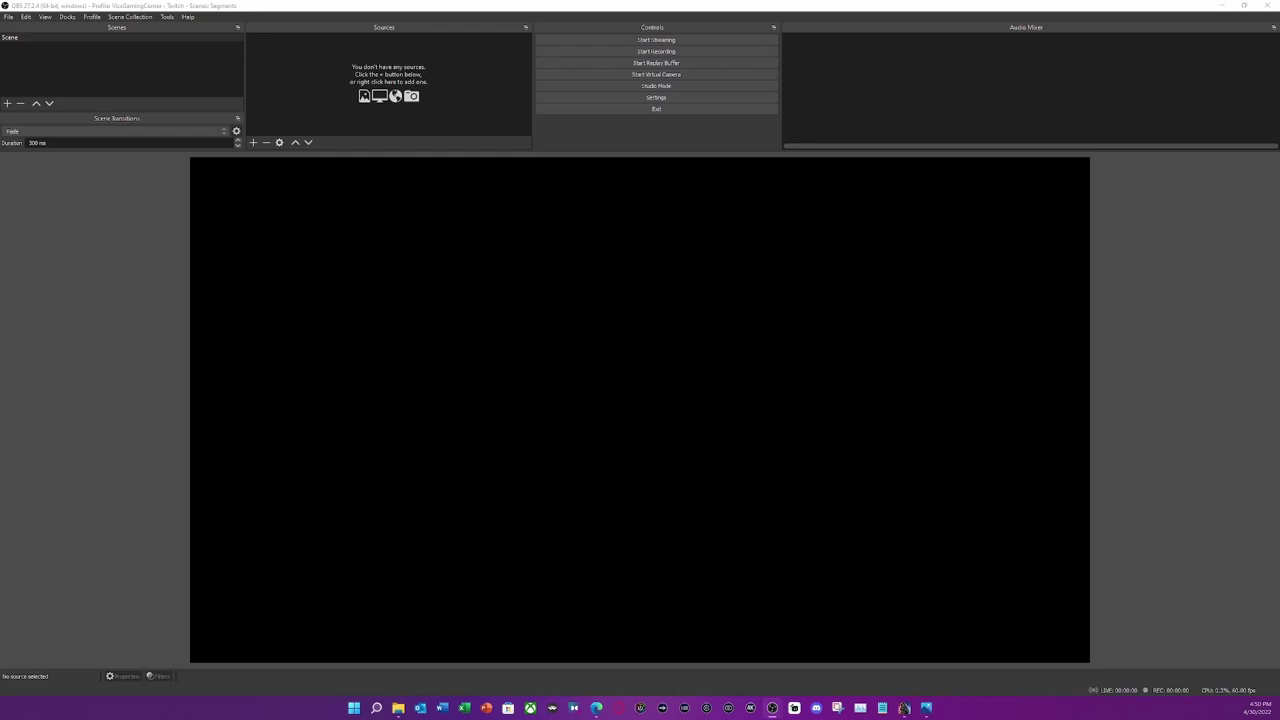
# Add a new Game Capture source to the empty scene, keeping its default name
pyautogui.click(253, 142)
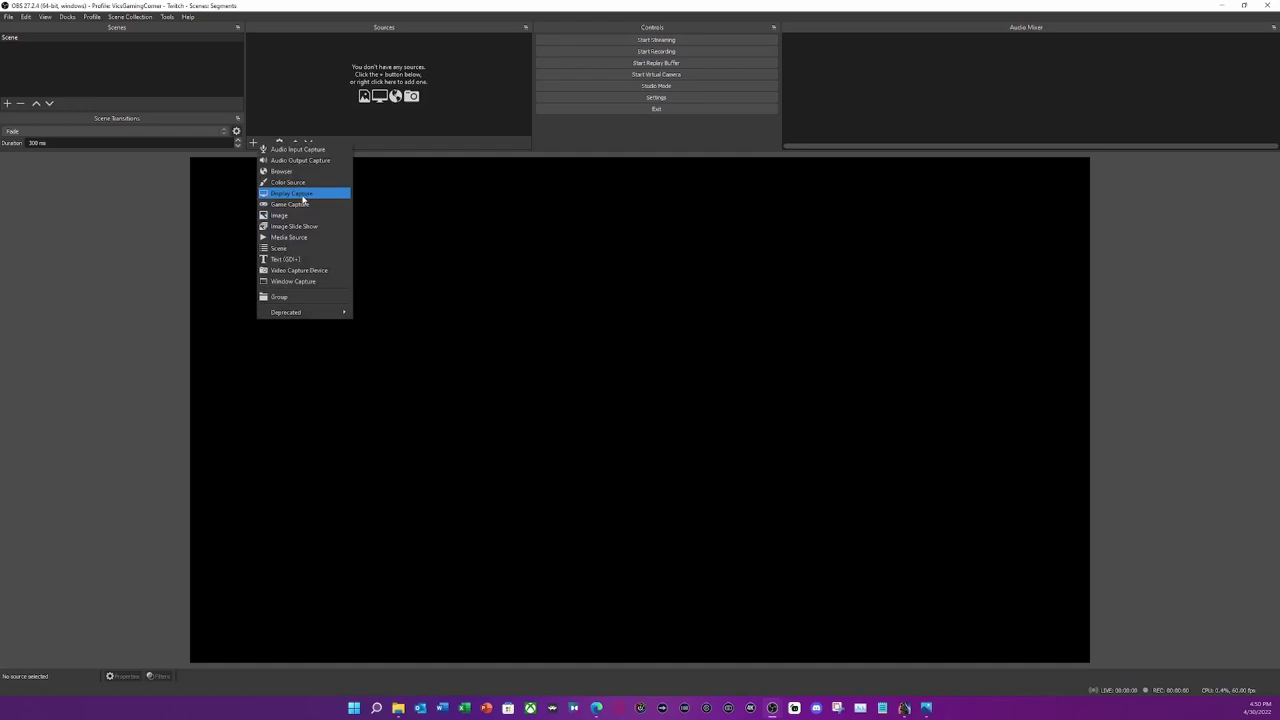
pyautogui.click(300, 207)
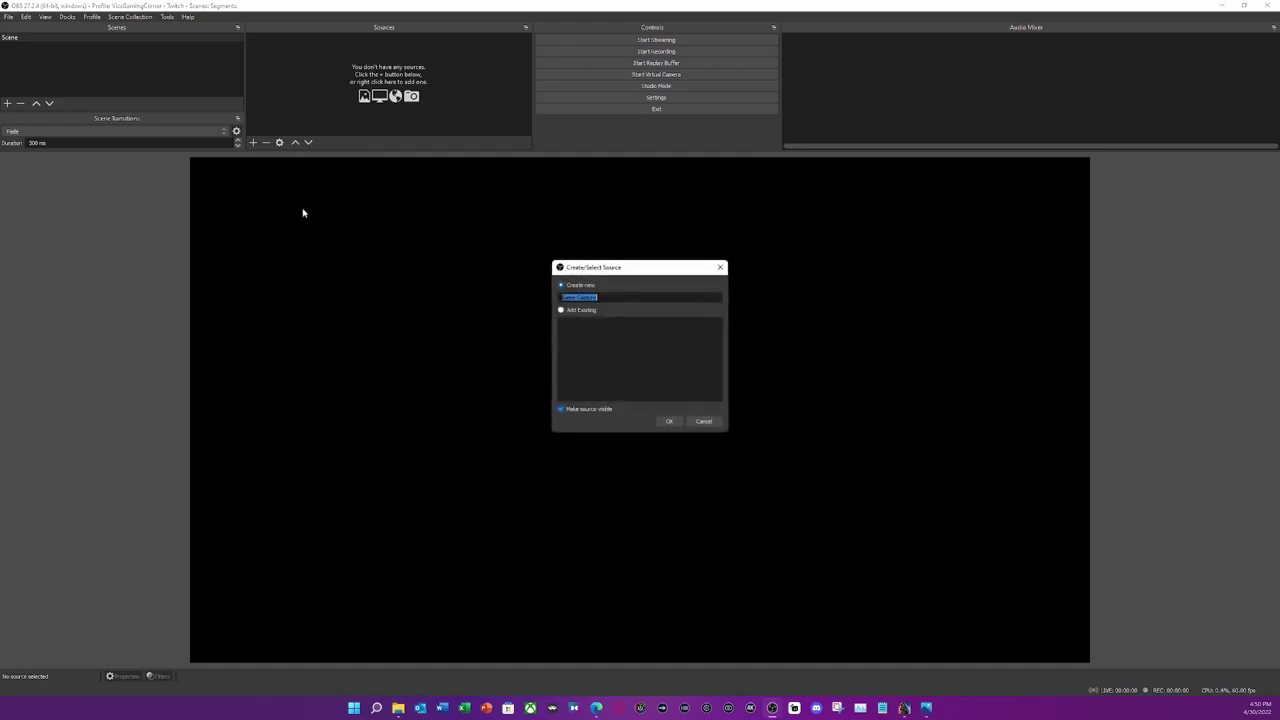
pyautogui.click(666, 420)
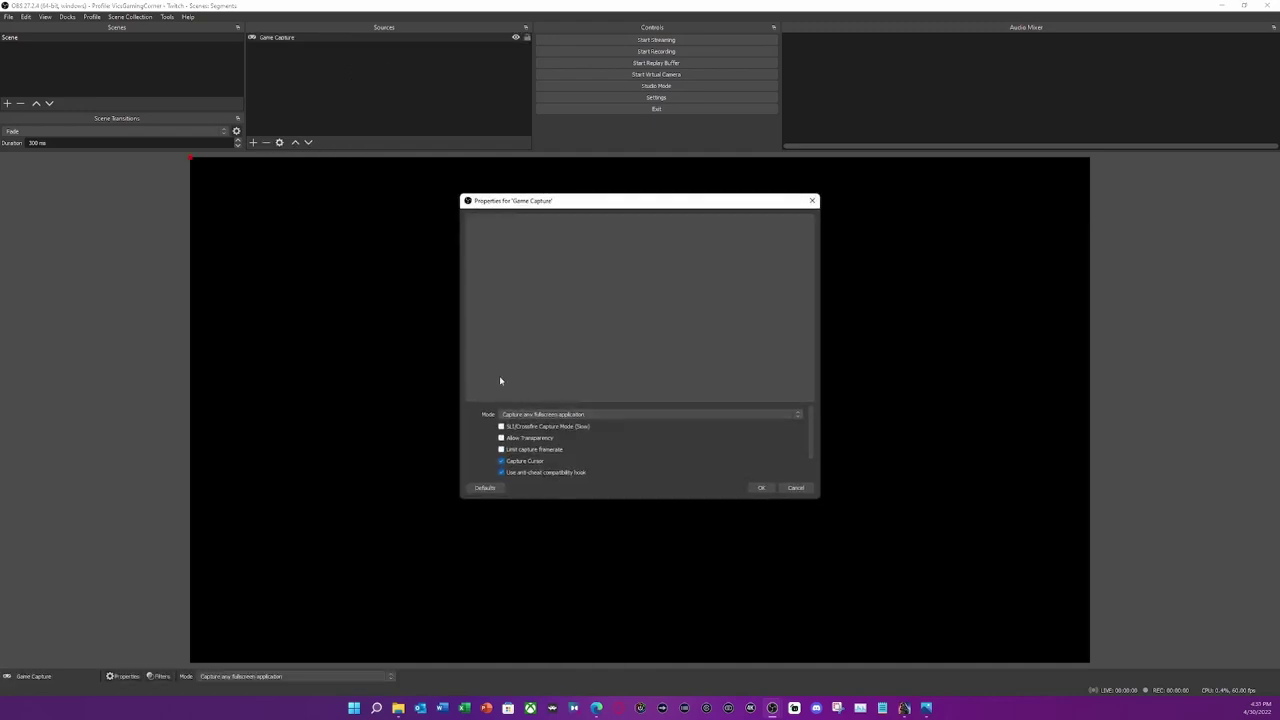
# Set the game capture to the specific window LEGO Star Wars - The Skywalker Saga, and lock the source
pyautogui.click(566, 414)
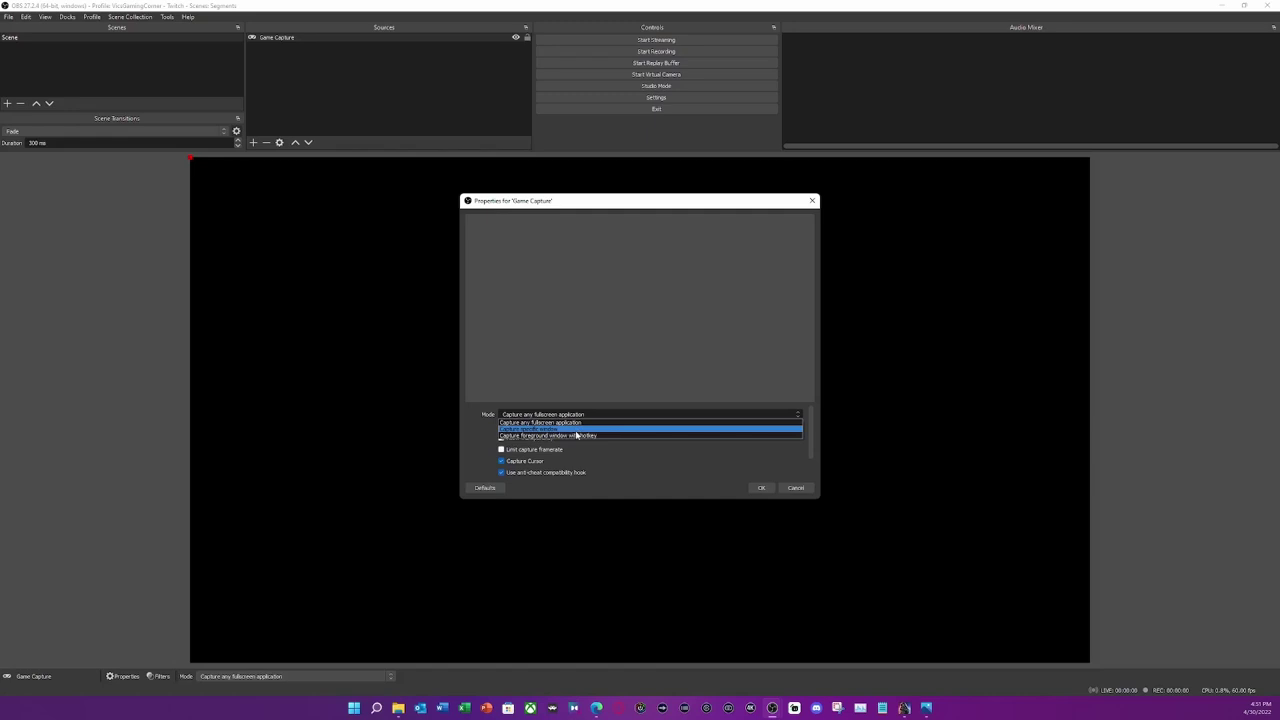
pyautogui.click(577, 431)
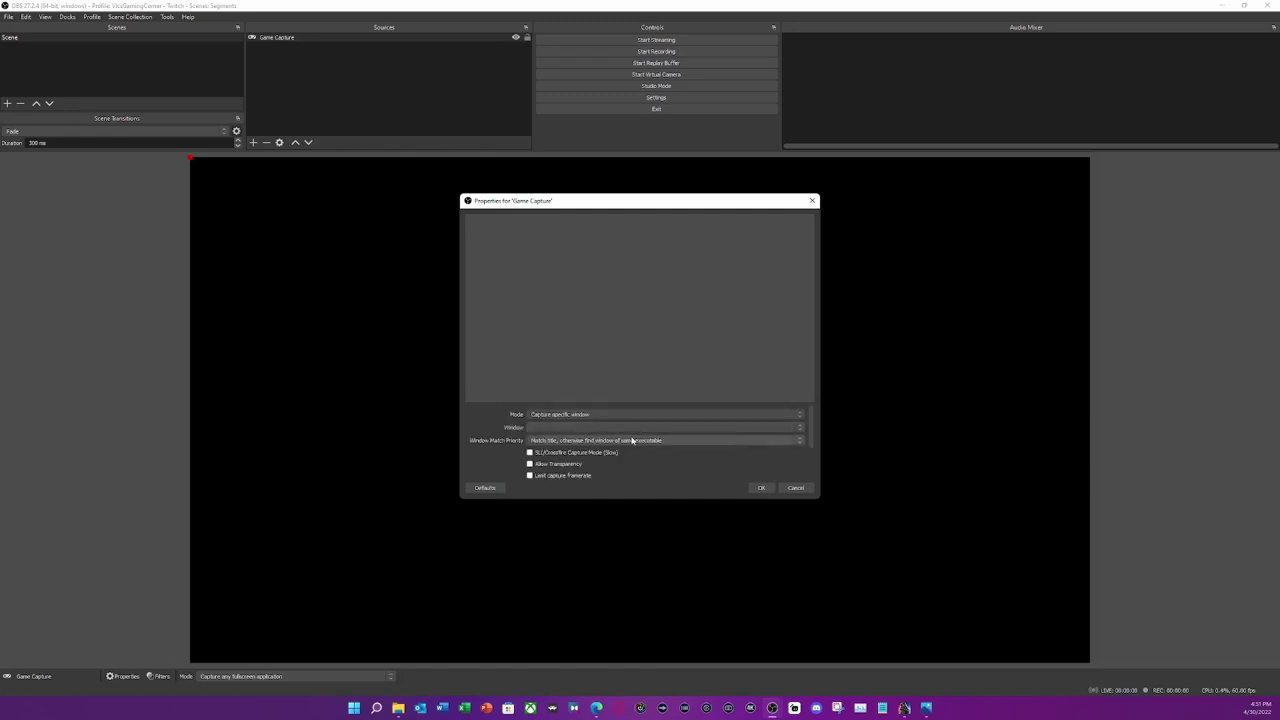
pyautogui.click(626, 427)
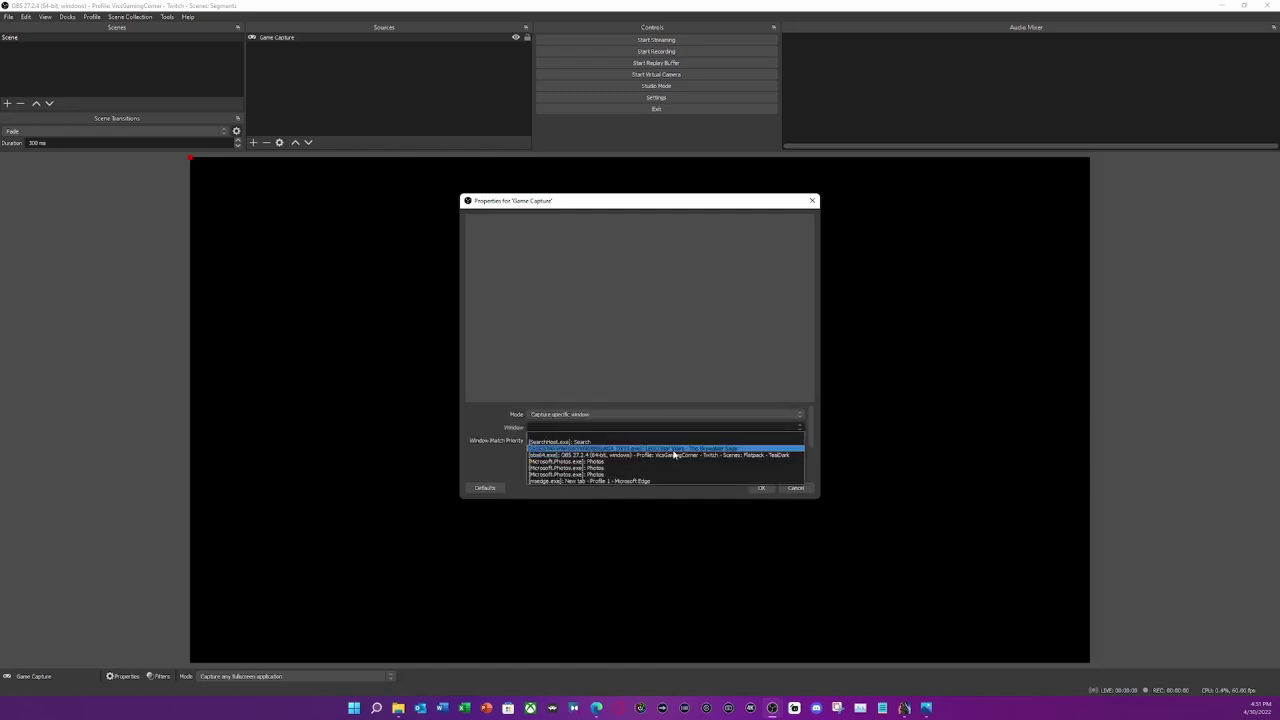
pyautogui.click(729, 449)
pyautogui.click(761, 487)
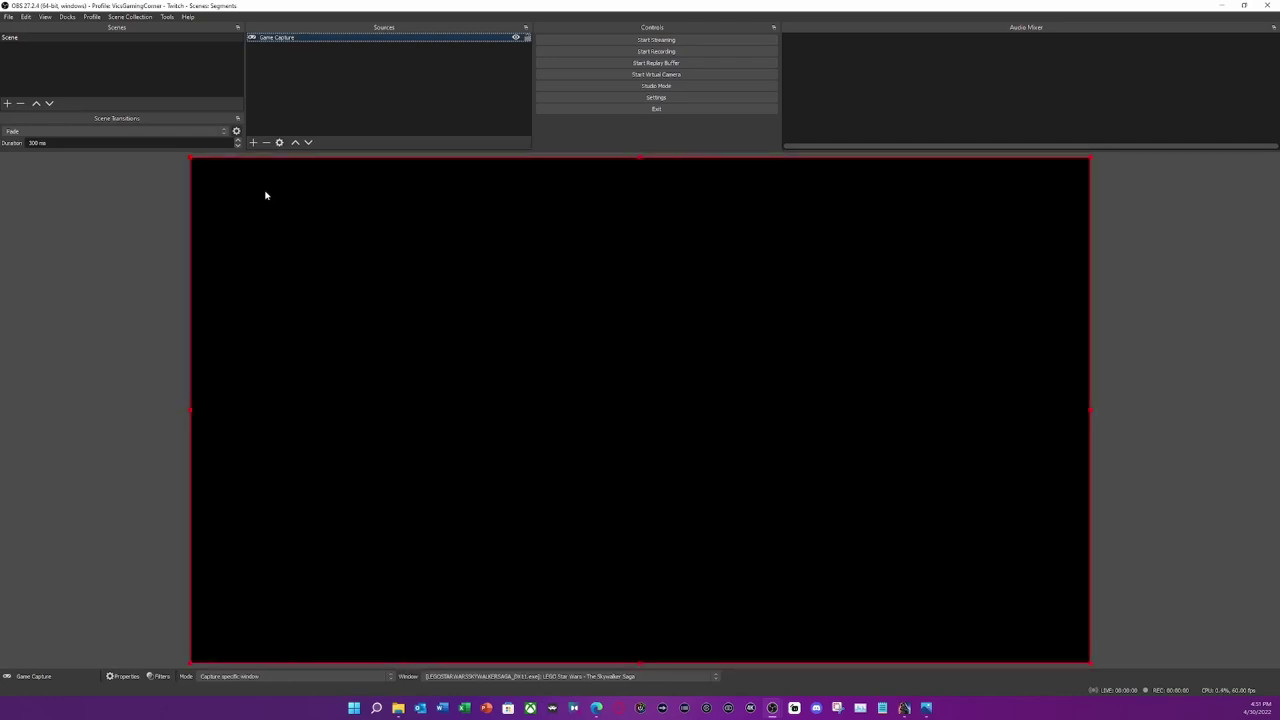
pyautogui.click(504, 79)
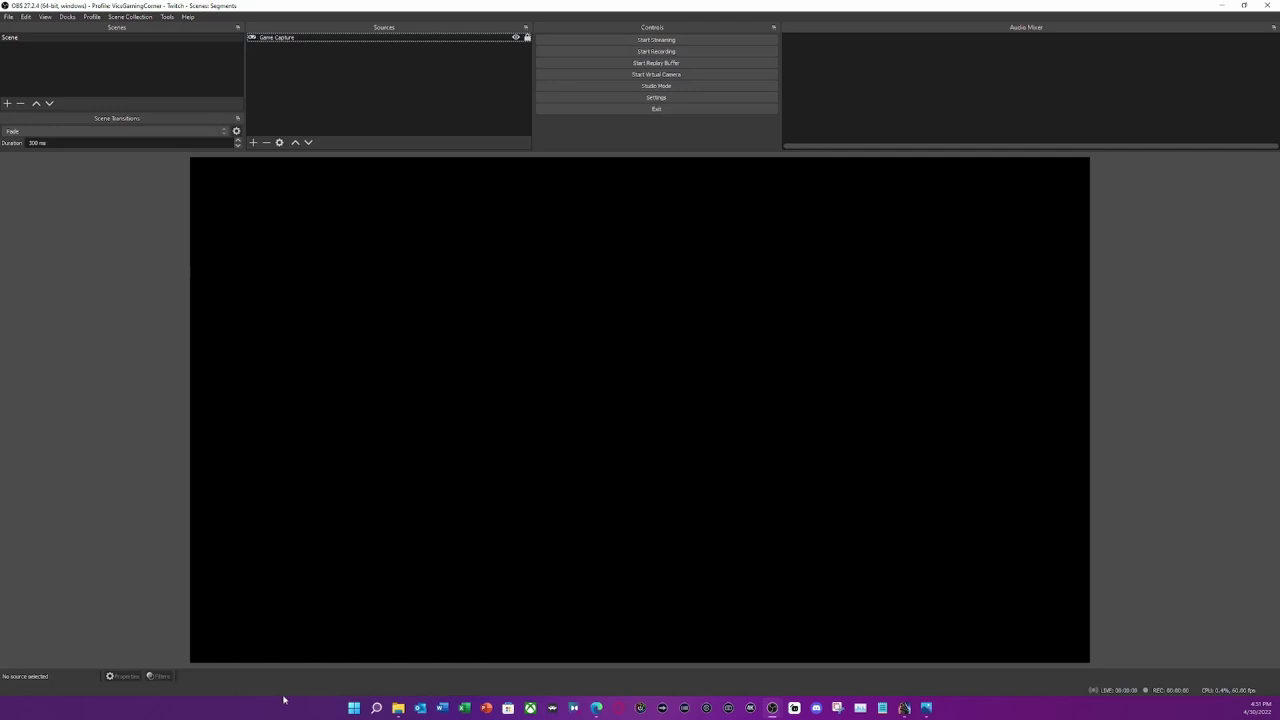
# Switch to Windows Settings and turn on Use HDR for display 2, then close Settings
pyautogui.click(353, 708)
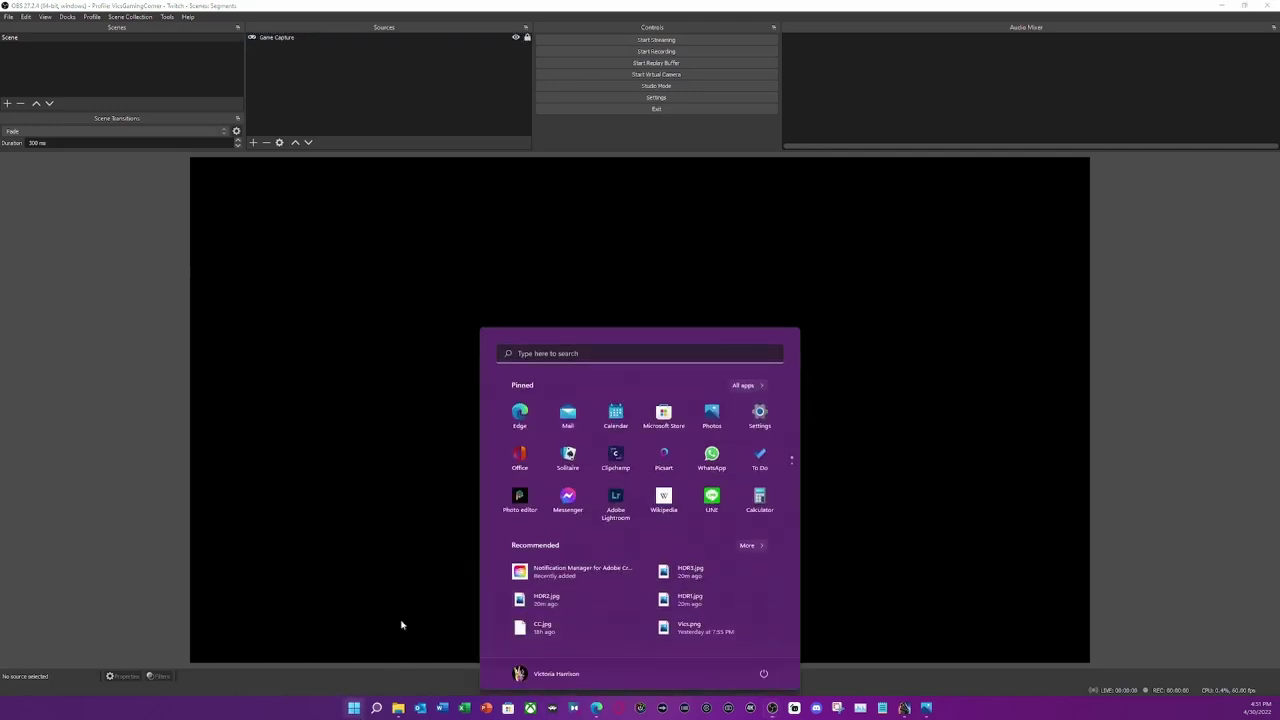
pyautogui.click(760, 416)
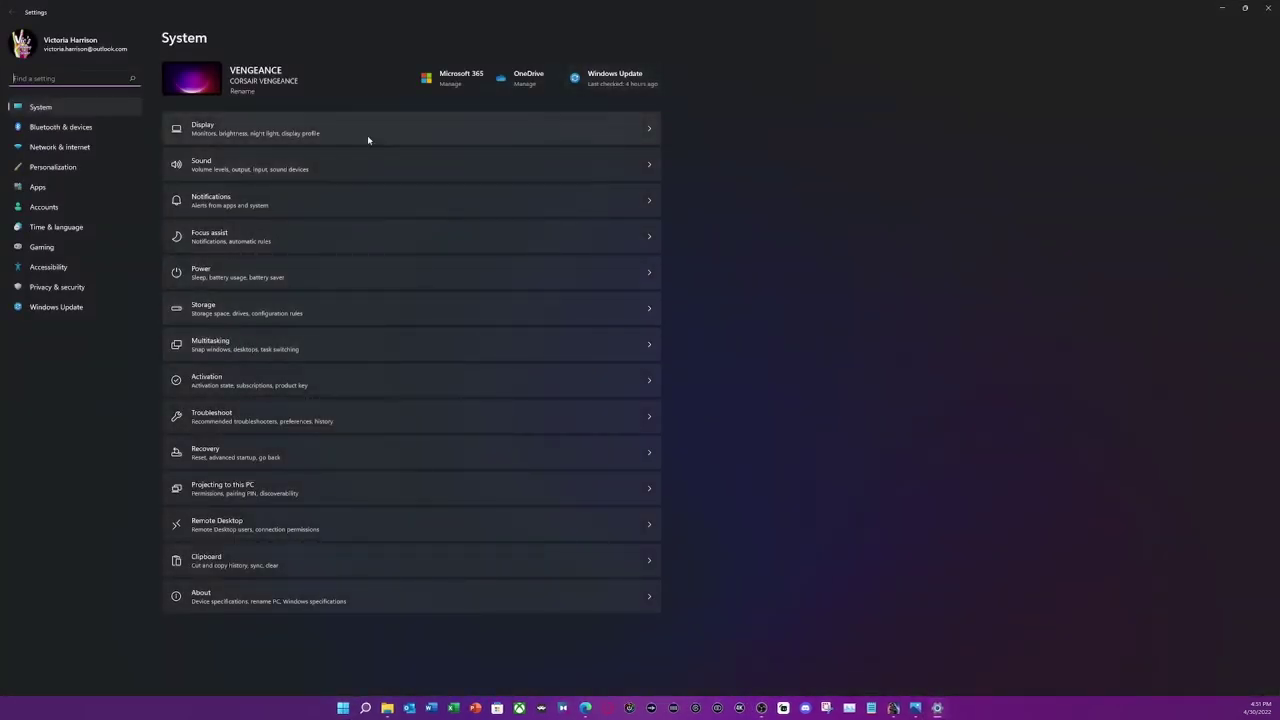
pyautogui.click(367, 140)
pyautogui.click(519, 145)
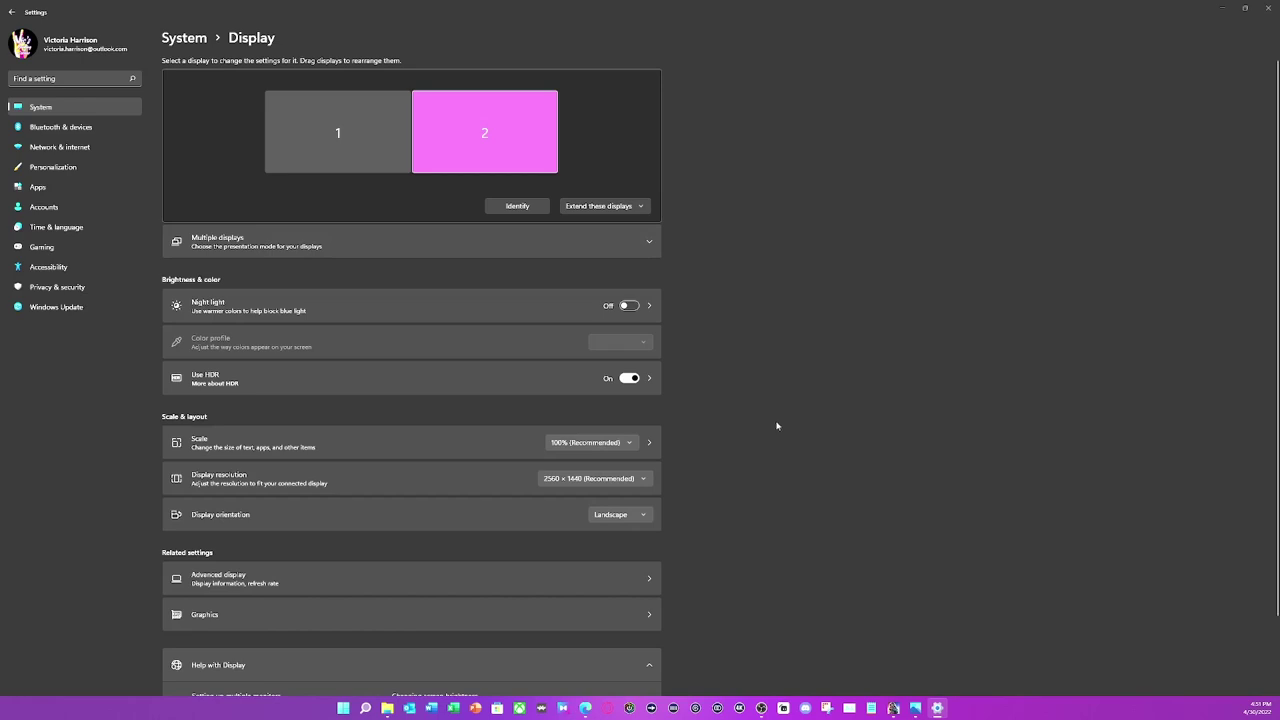
pyautogui.click(1266, 12)
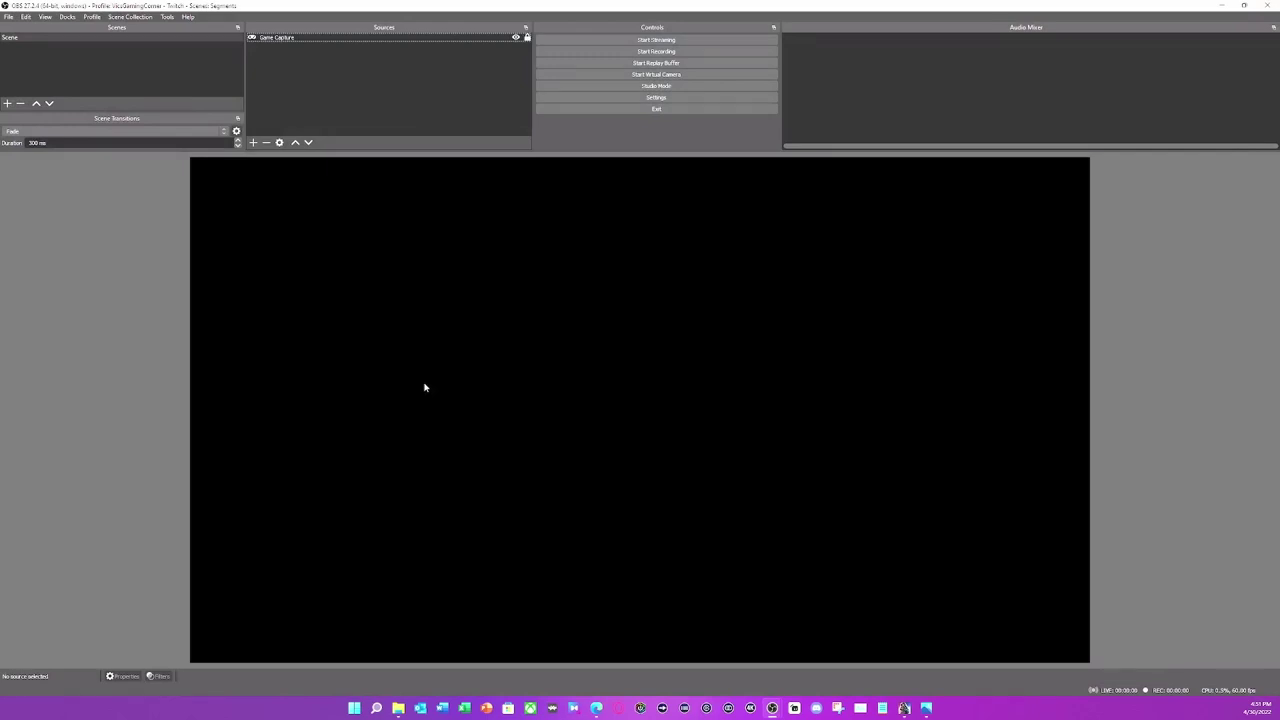
# Add a Color Correction filter named HDR1 to the Game Capture source
pyautogui.click(278, 38)
pyautogui.rightClick(278, 38)
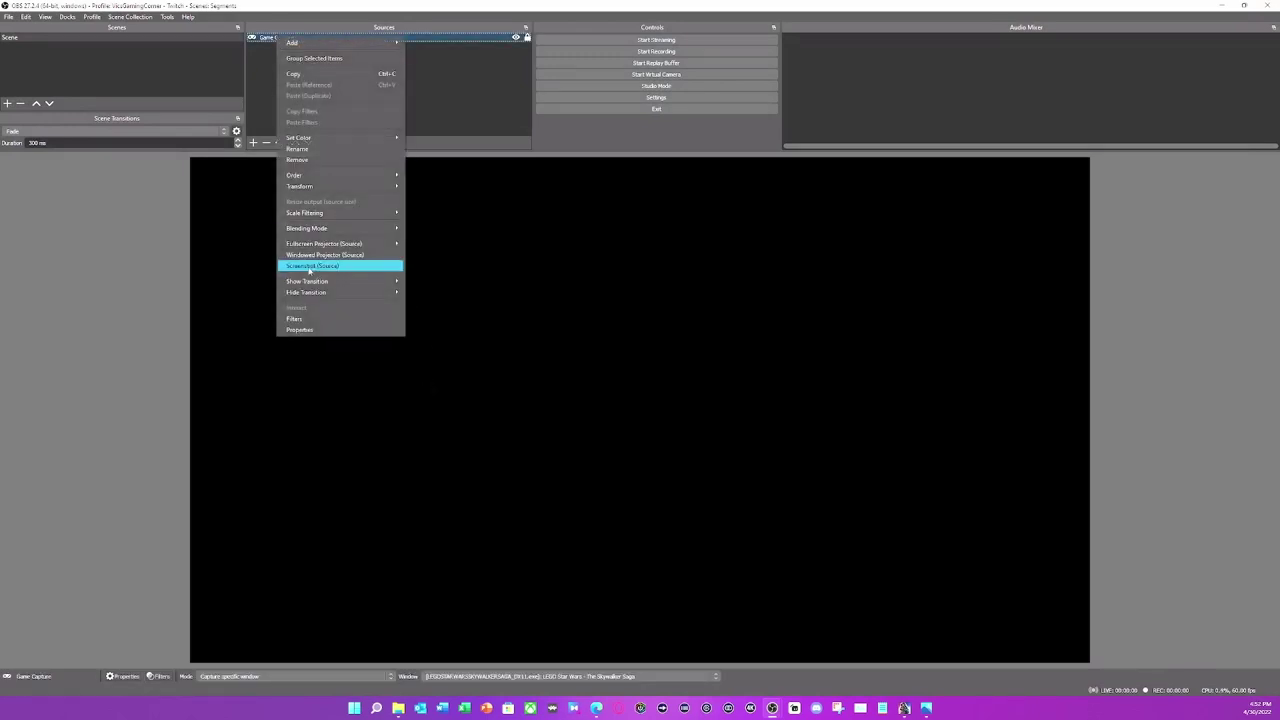
pyautogui.click(305, 321)
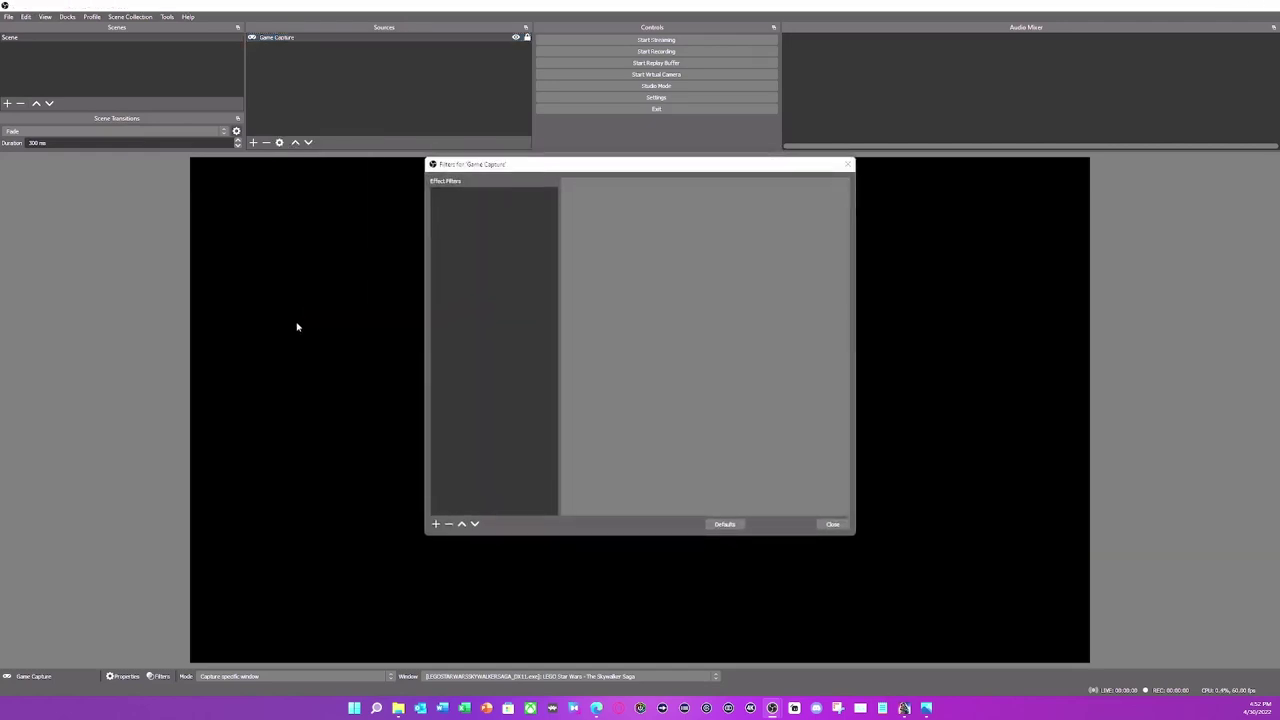
pyautogui.click(437, 525)
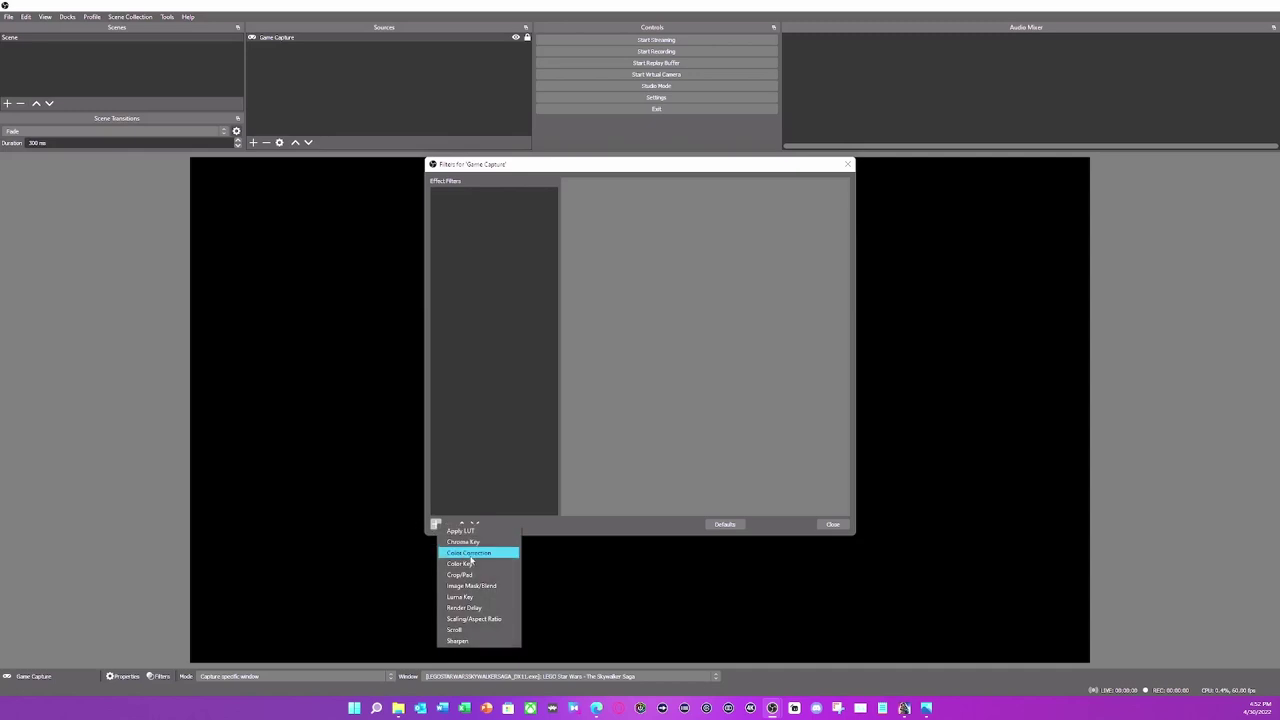
pyautogui.click(470, 555)
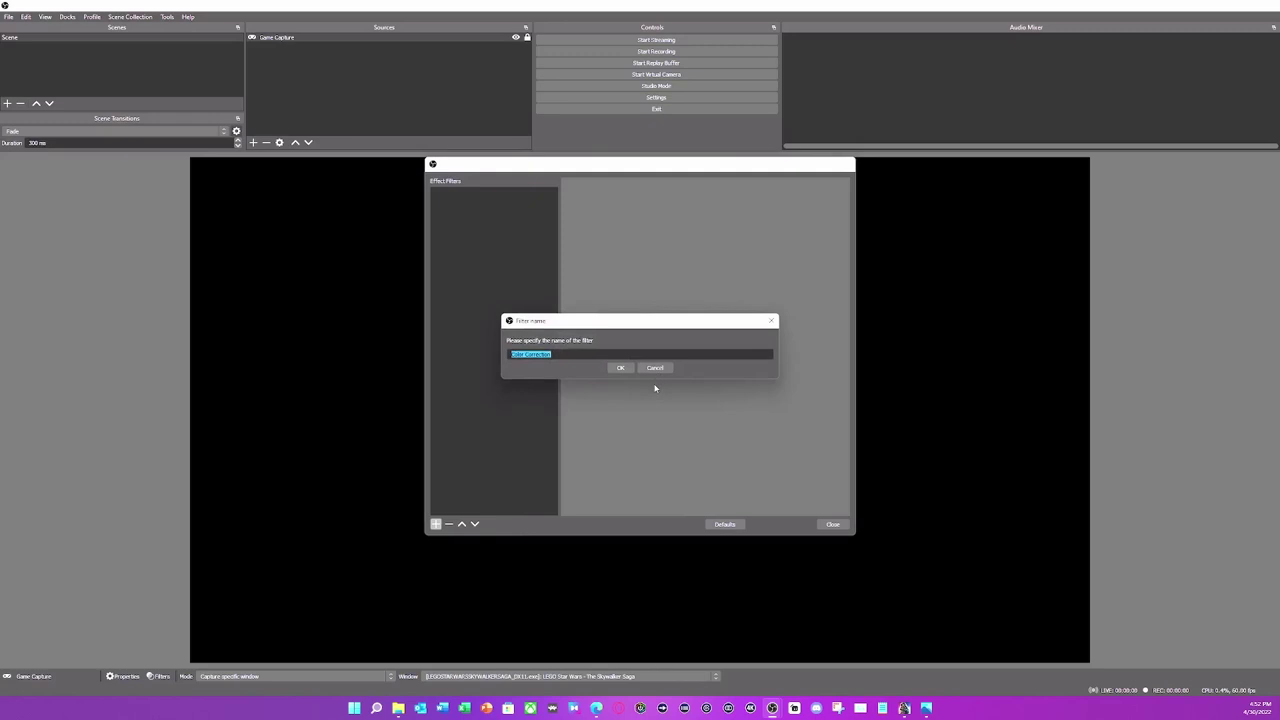
pyautogui.write('HDR 1')
pyautogui.click(620, 367)
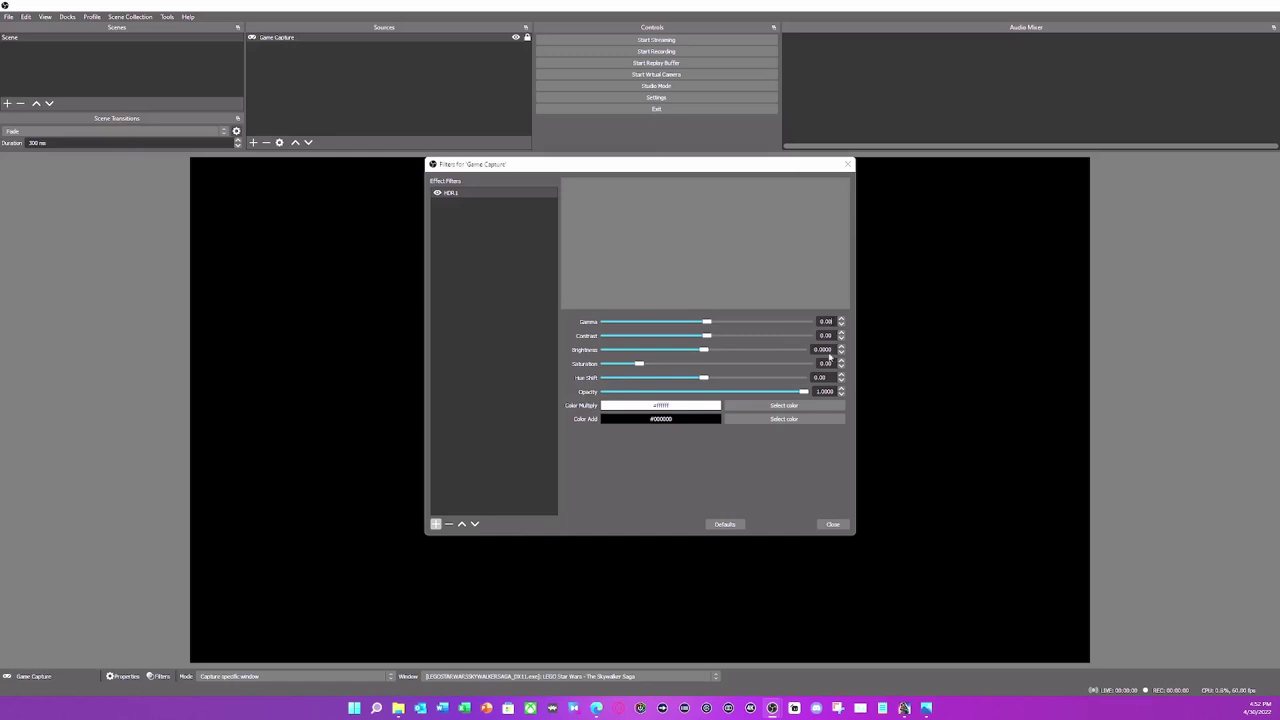
# Set the HDR1 filter's gamma to 0.20, contrast to 0.20, brightness to -0.0200, saturation to 0.70 and hue shift to 10.00
pyautogui.write('2')
pyautogui.click(829, 335)
pyautogui.write('.2-')
pyautogui.press('BackSpace')
pyautogui.write('0')
pyautogui.write('7')
# Add a Chroma Key filter named HDR2 to the Game Capture source
pyautogui.click(436, 523)
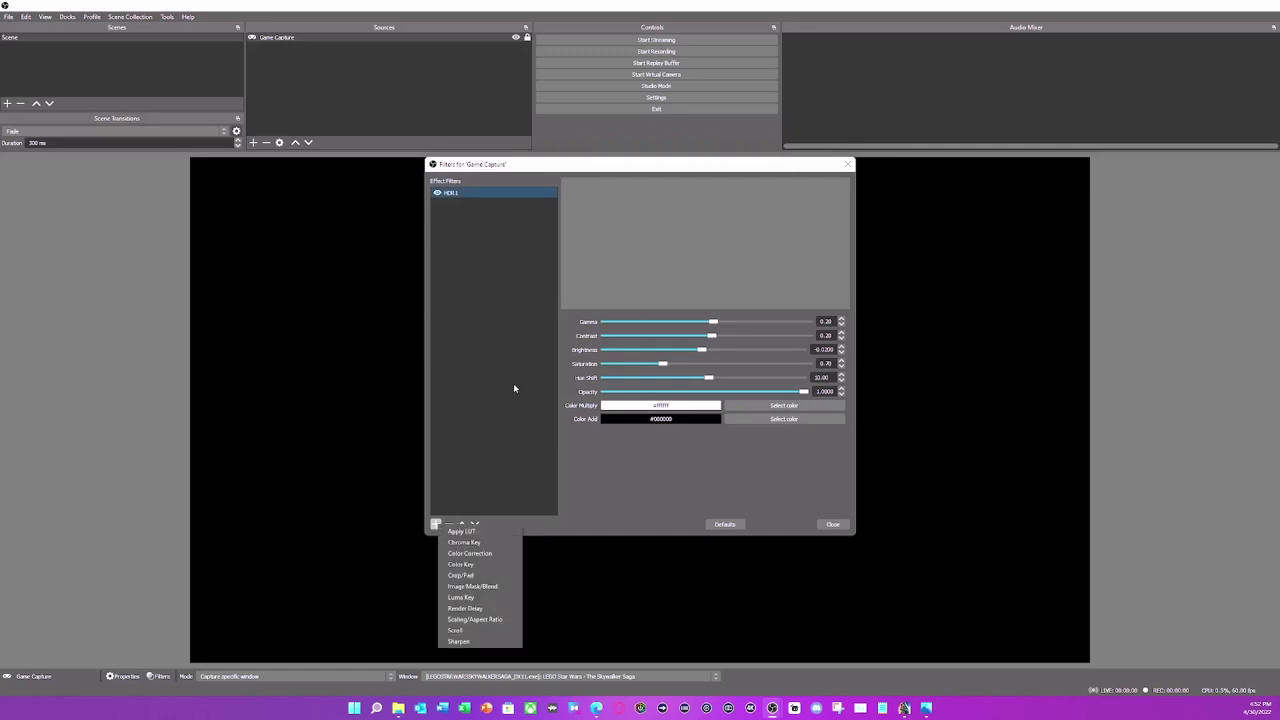
pyautogui.click(479, 542)
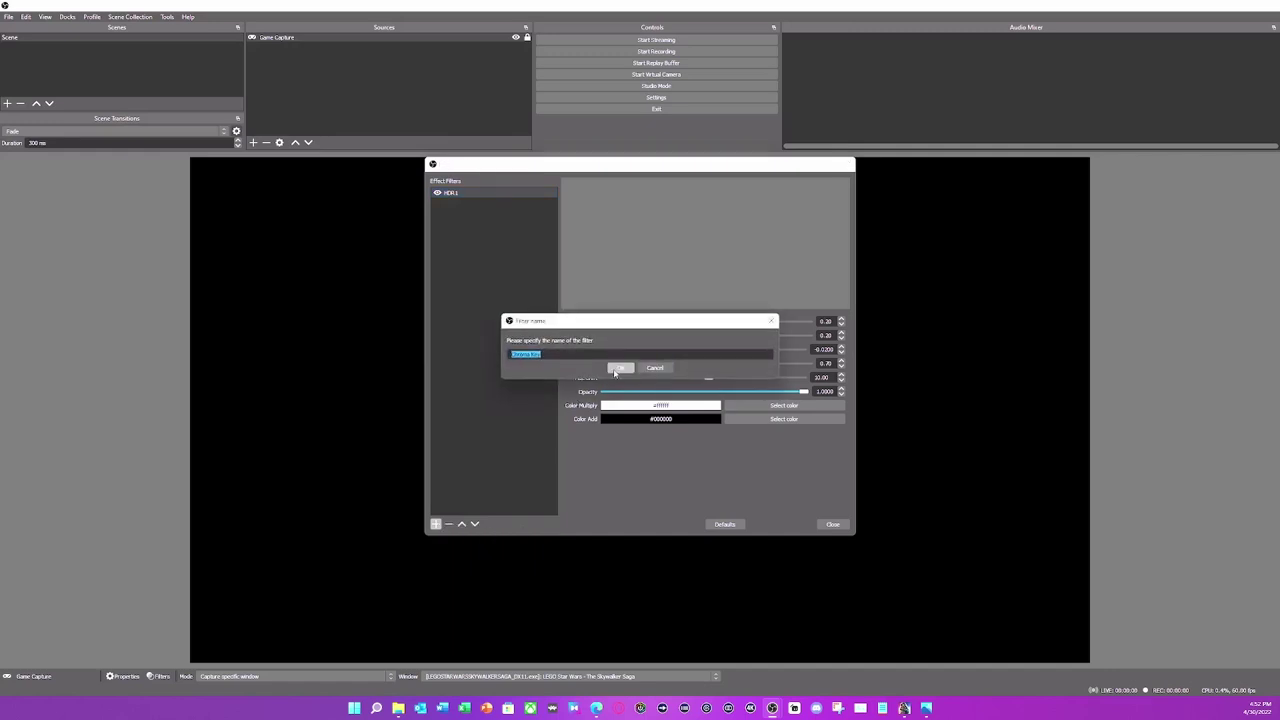
pyautogui.write('HDR2')
pyautogui.click(618, 368)
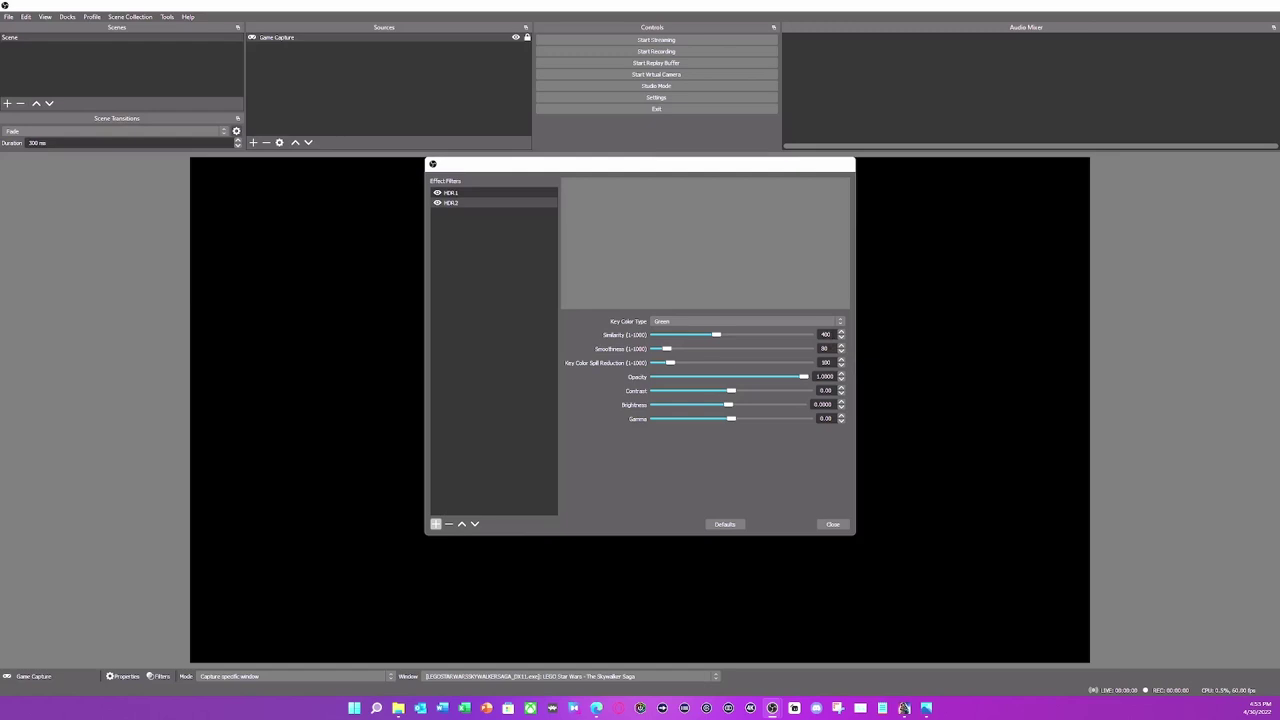
# Set the HDR2 filter's similarity to 1, contrast to 0.15 and gamma to -0.55
pyautogui.moveTo(831, 334); pyautogui.dragTo(760, 376)
pyautogui.write('1')
pyautogui.write('-0.')
pyautogui.write('5')
pyautogui.press('BackSpace')
pyautogui.click(515, 309)
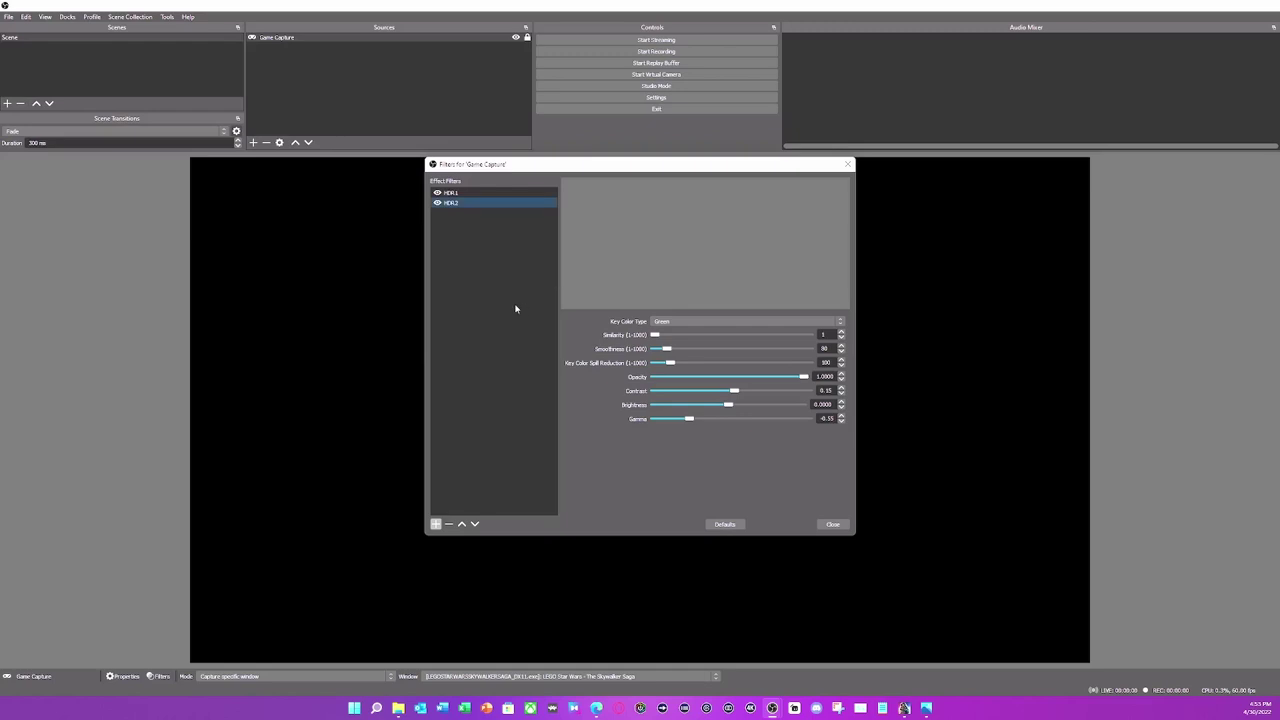
# Add a second Chroma Key filter, named HDR3, to the Game Capture source
pyautogui.click(436, 524)
pyautogui.click(436, 524)
pyautogui.click(436, 524)
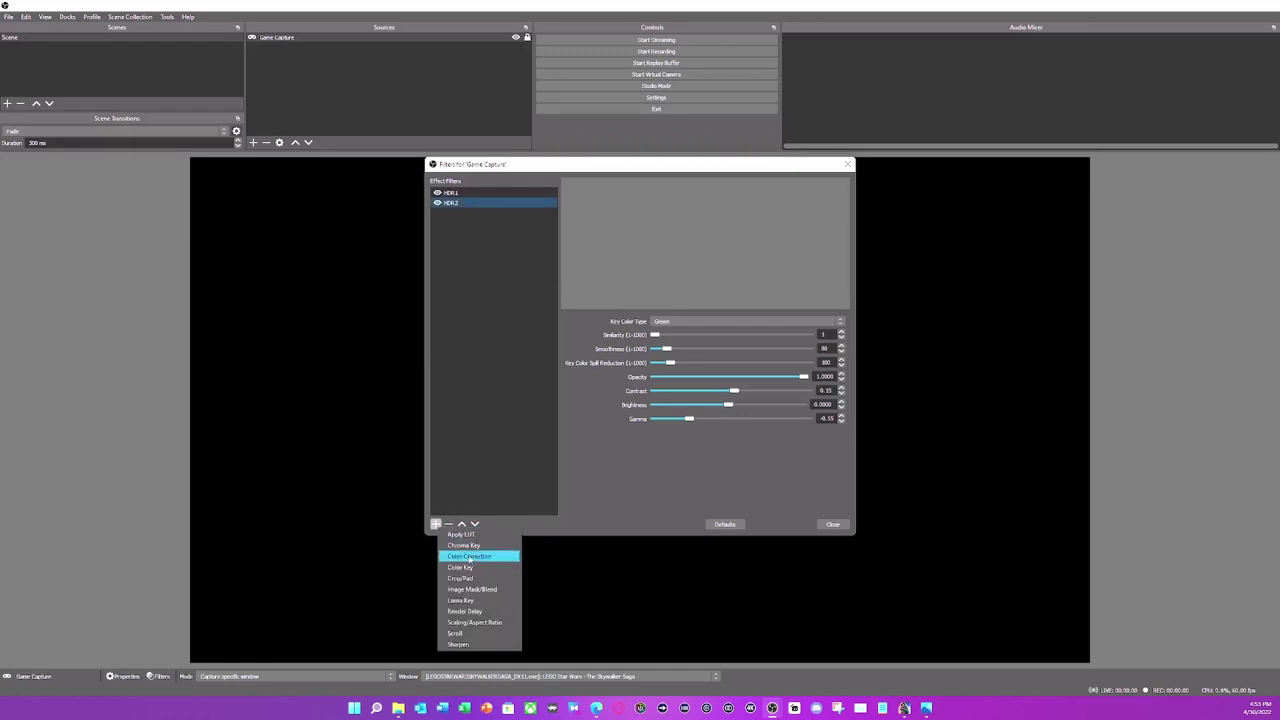
pyautogui.click(460, 543)
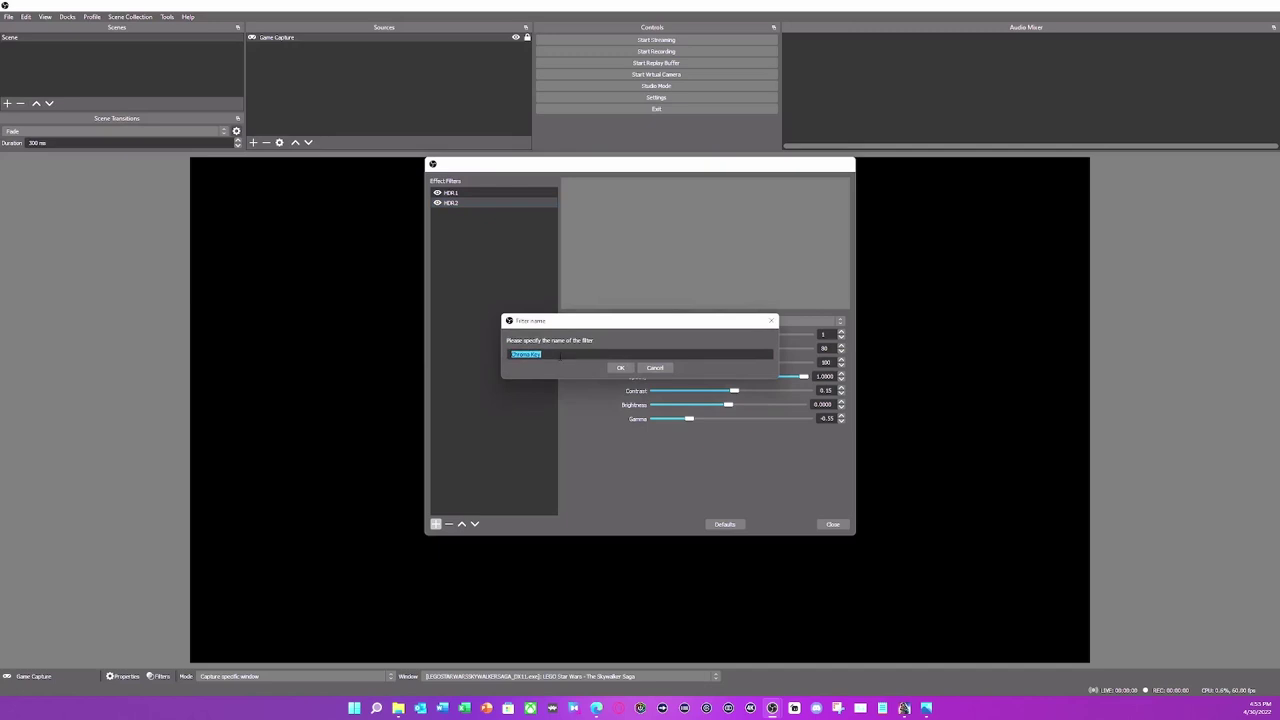
pyautogui.write('HDR3')
pyautogui.click(618, 368)
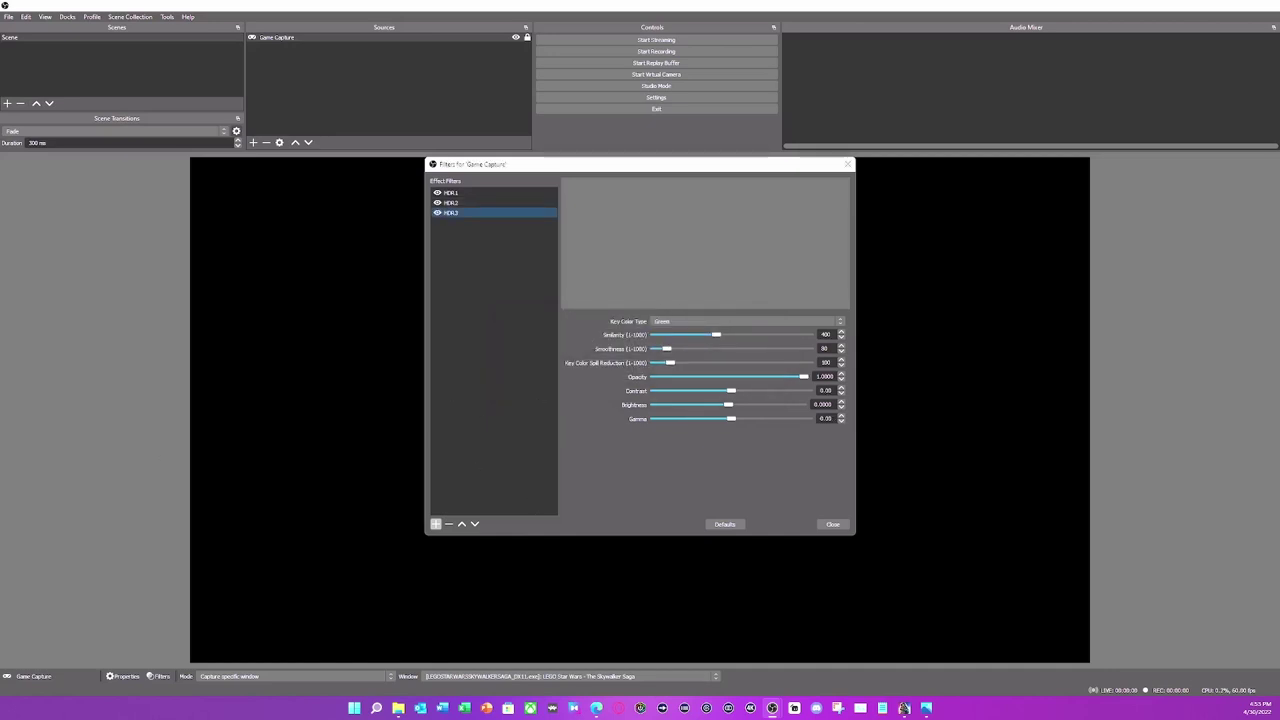
# Set HDR3's key color to Magenta, similarity to 1, contrast to 0.80 and gamma to -0.10, and close the filters
pyautogui.click(684, 322)
pyautogui.click(680, 341)
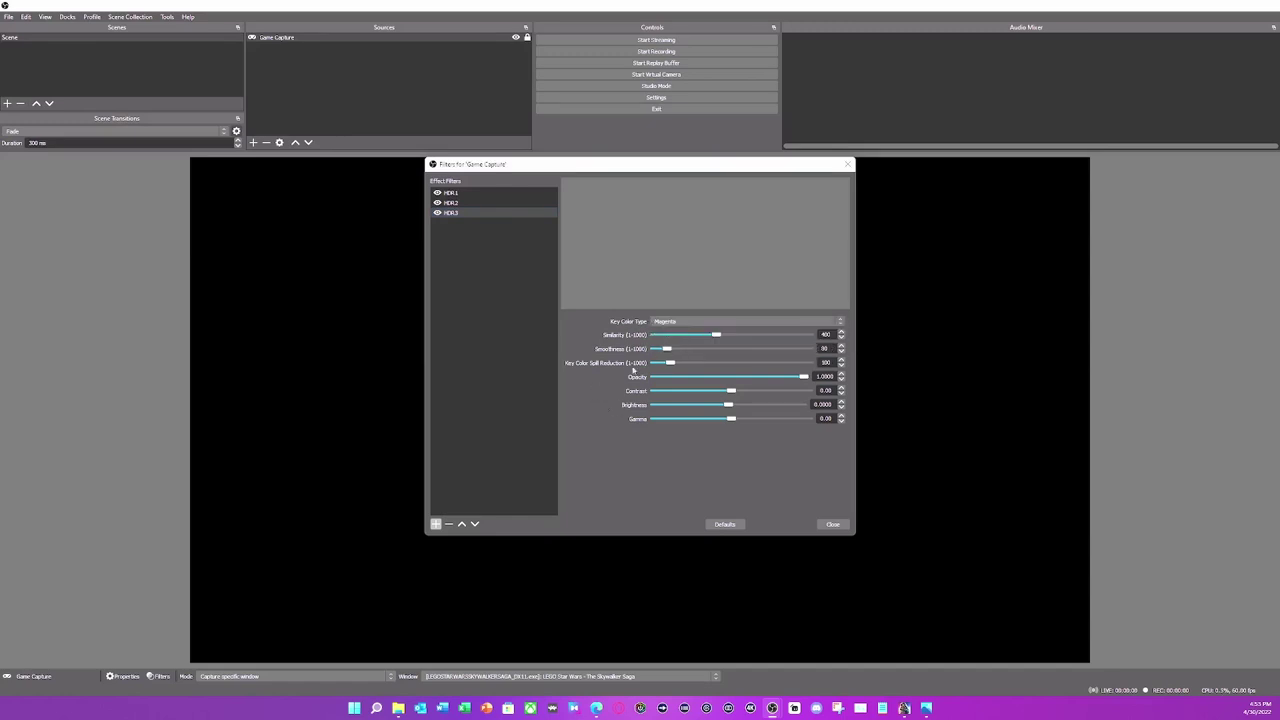
pyautogui.doubleClick(825, 334)
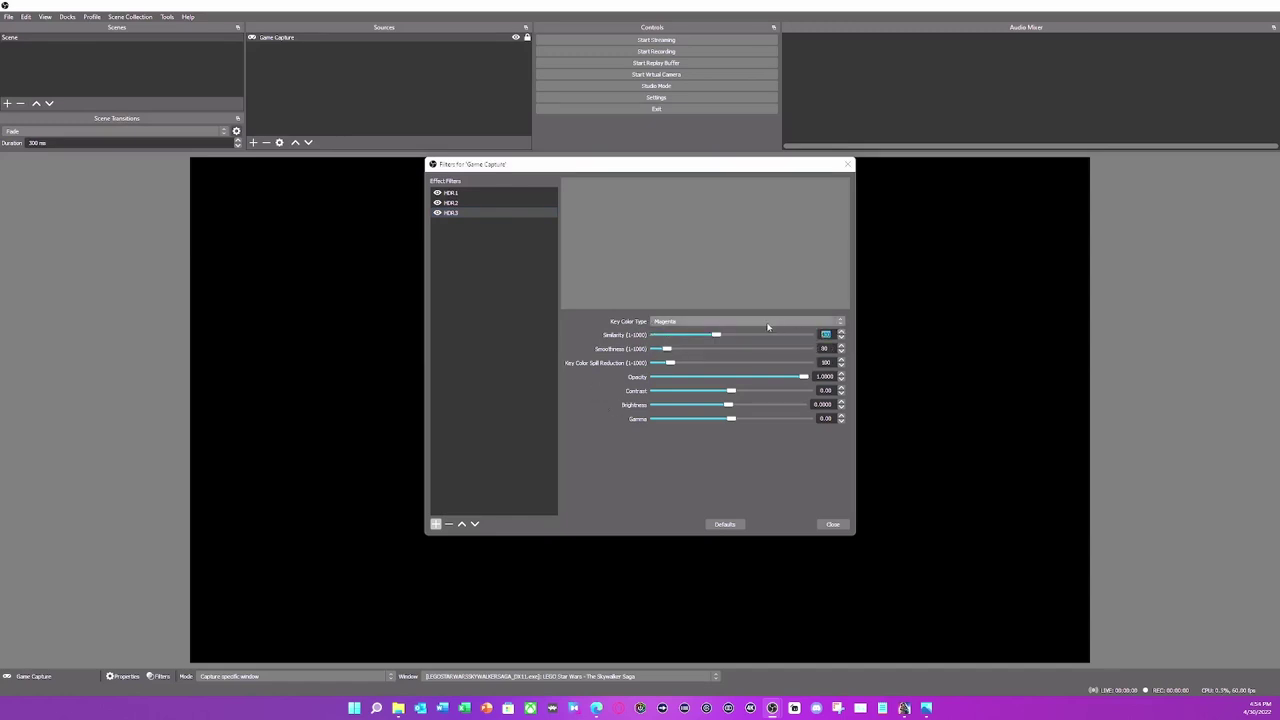
pyautogui.write('5')
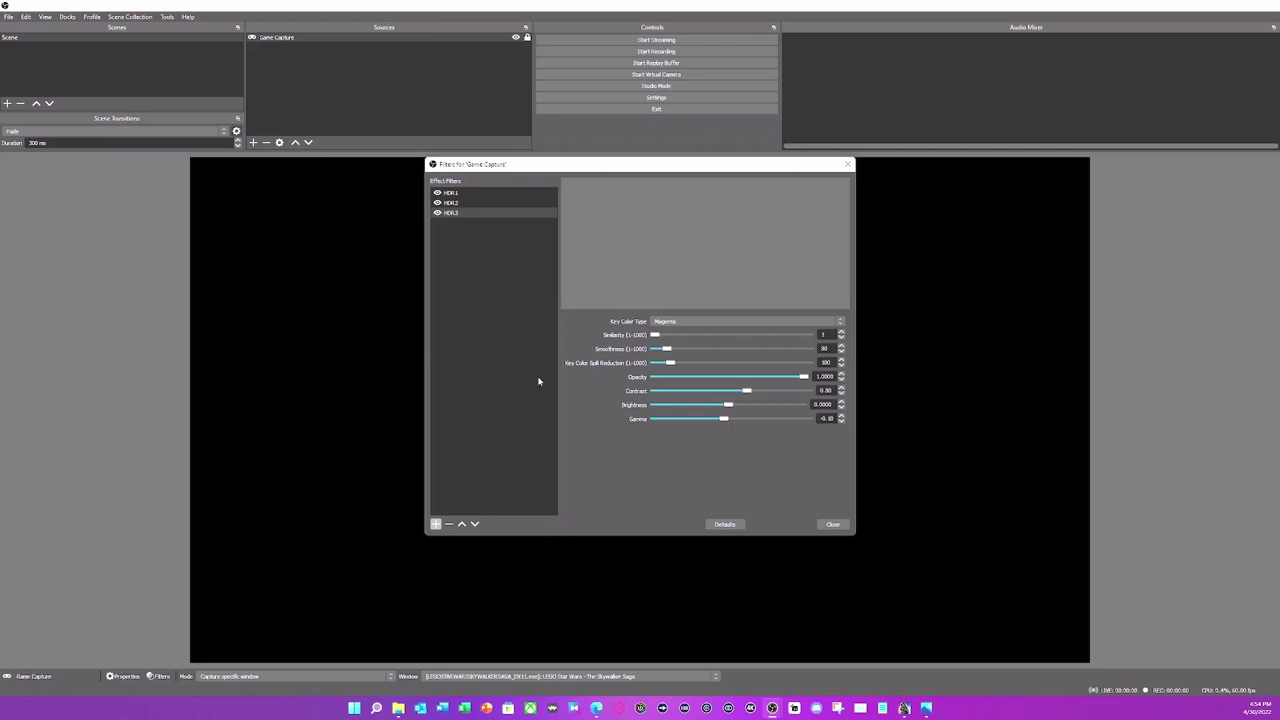
pyautogui.click(833, 524)
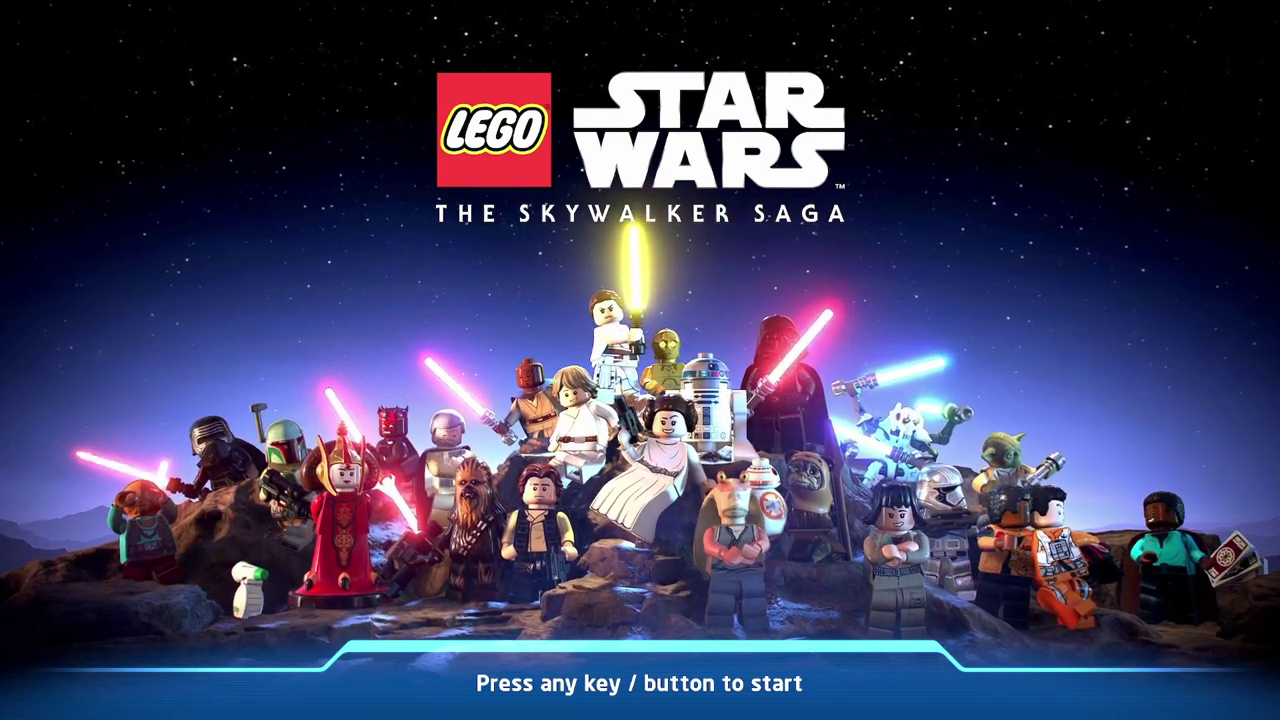
# Switch to LEGO Star Wars: The Skywalker Saga, start from the title screen and choose to continue the saved game
pyautogui.press('Return')
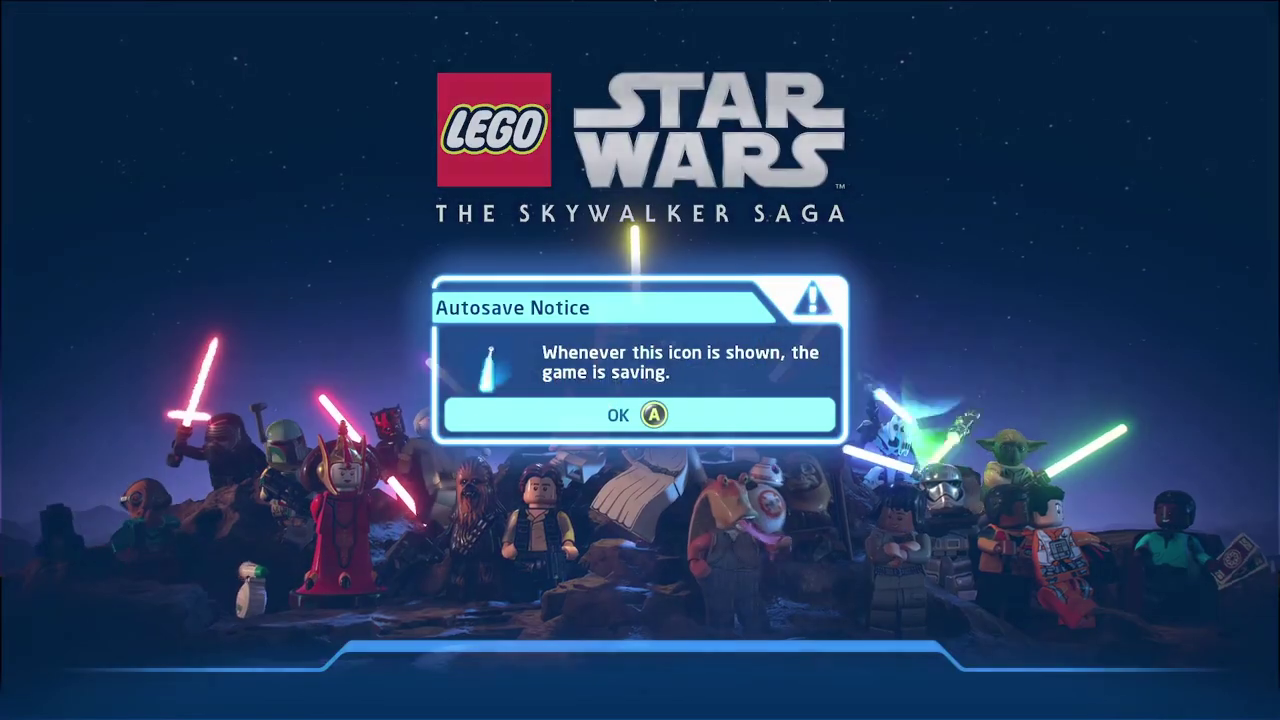
pyautogui.press('Return')
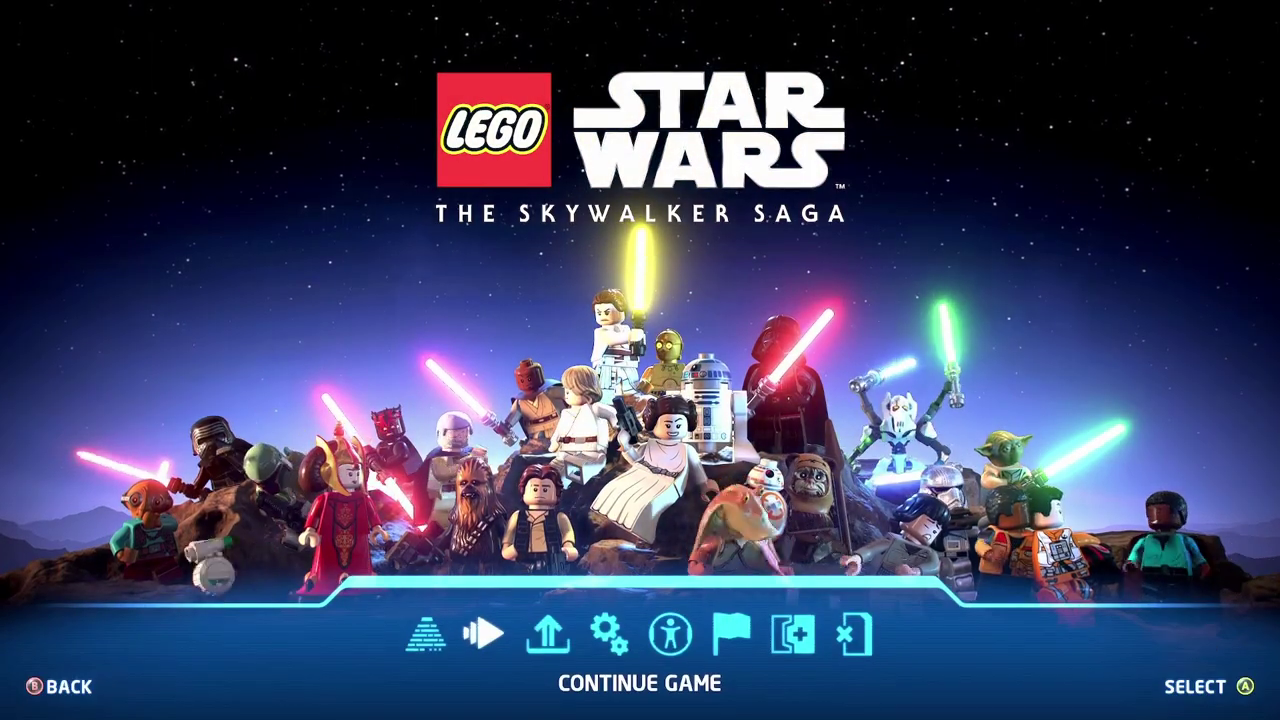
pyautogui.press('Return')
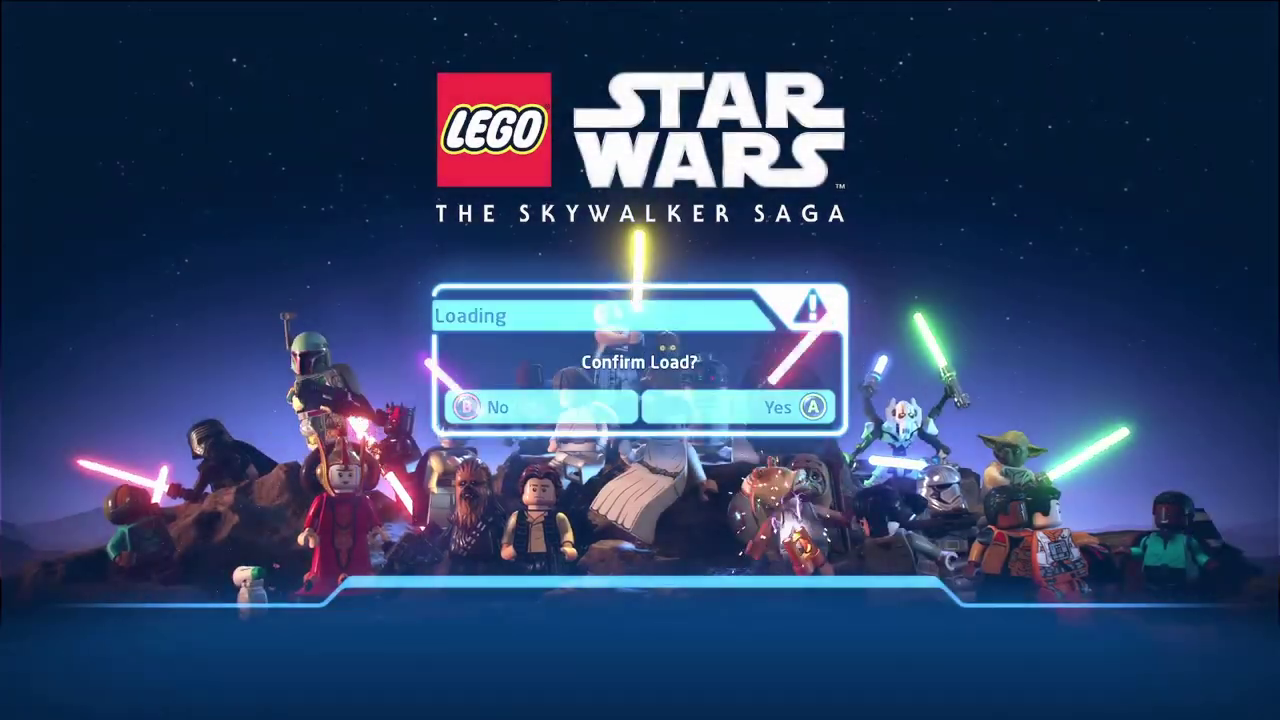